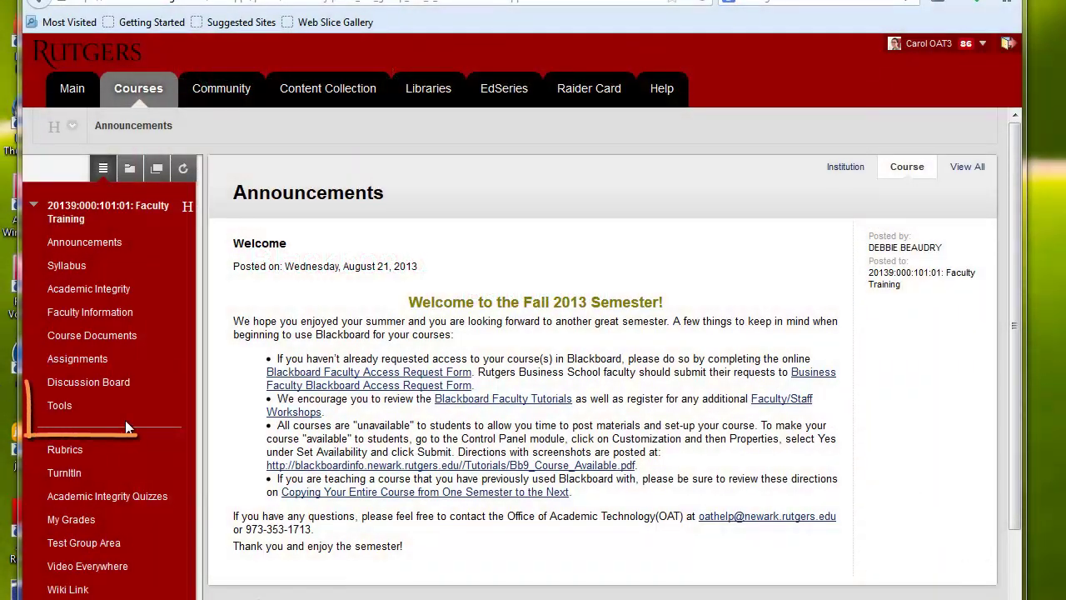
Launch Collaborate Session test 1 from the course's Blackboard Collaborate tool, opening join.jnlp with Java(TM) Web Start Launcher
left_click(55, 407)
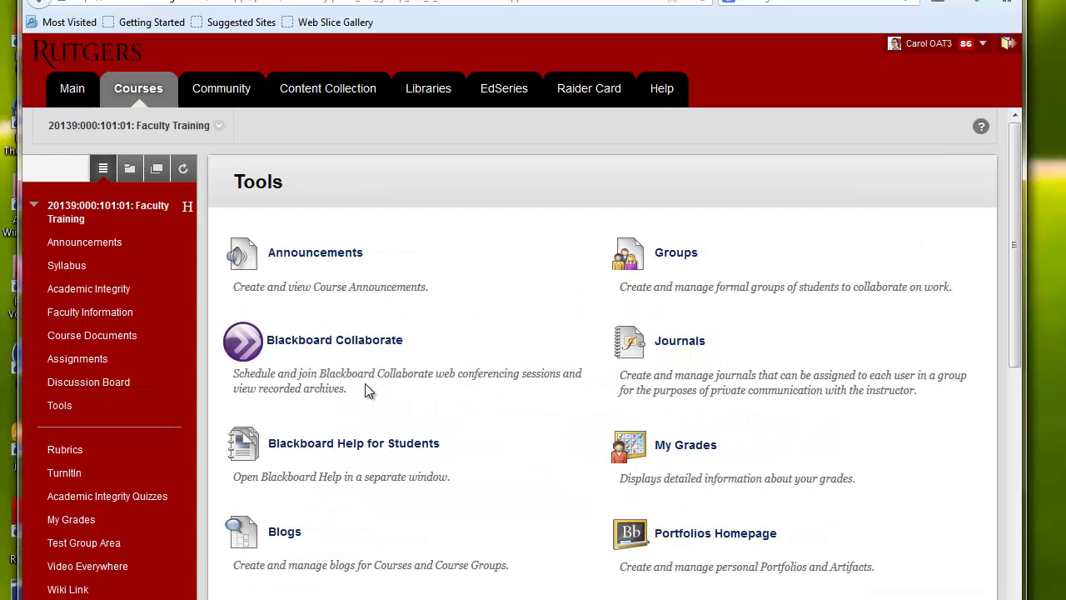
left_click(342, 348)
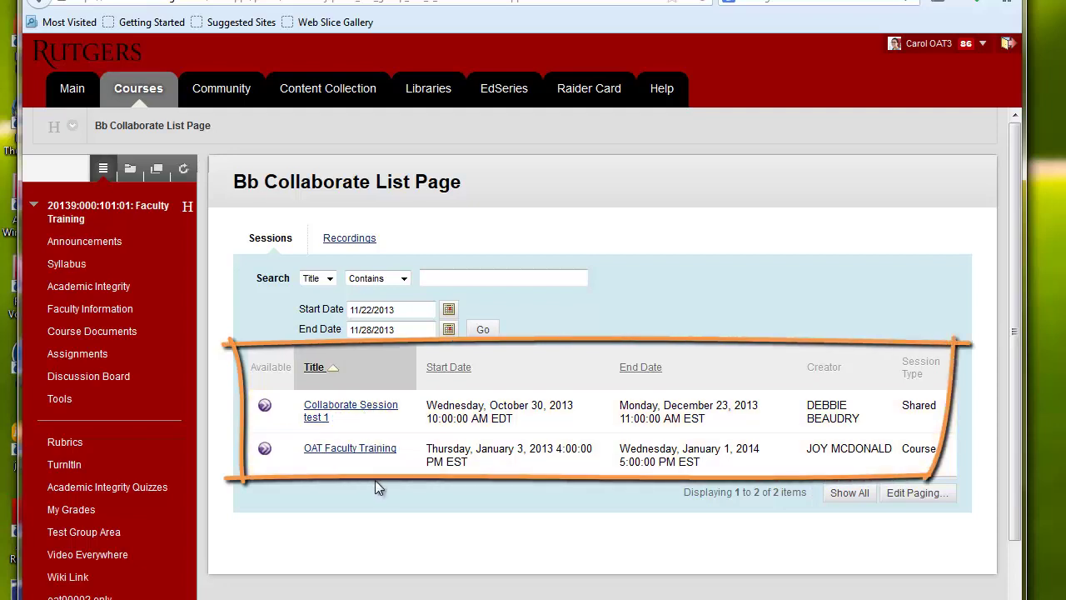
left_click(342, 413)
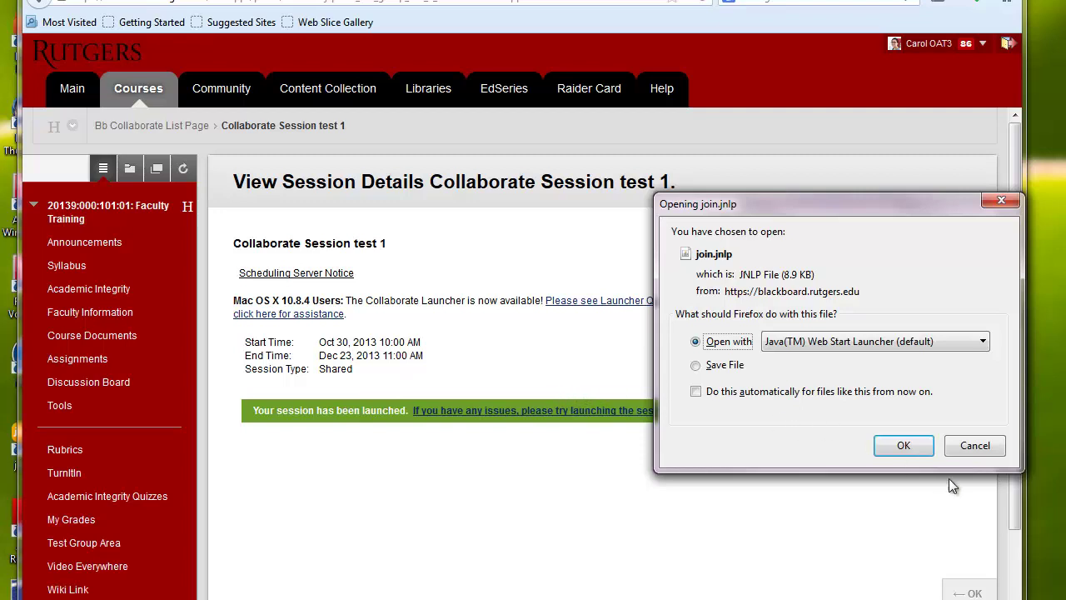
left_click(908, 447)
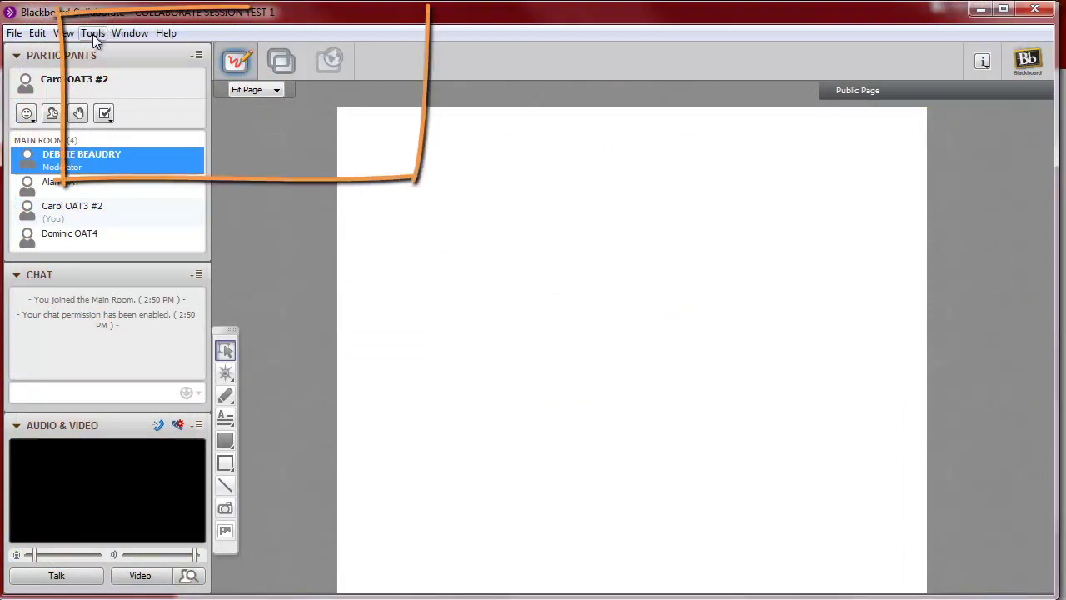
Run the Audio Setup Wizard and choose Speakers (3- High Definition Audio Device) as the audio output device
left_click(92, 33)
mouse_move(108, 74)
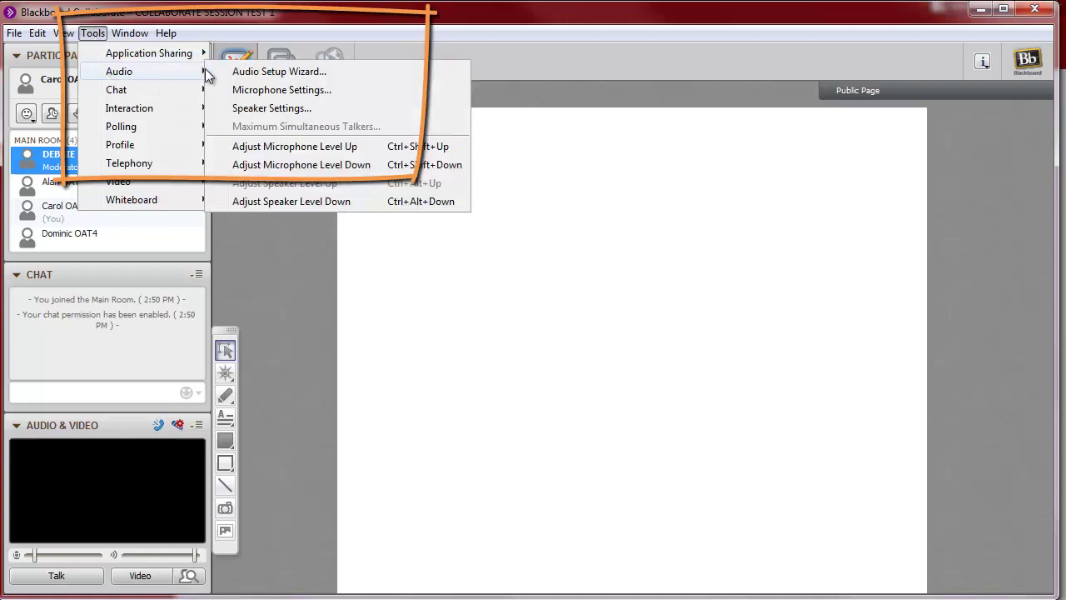
left_click(238, 73)
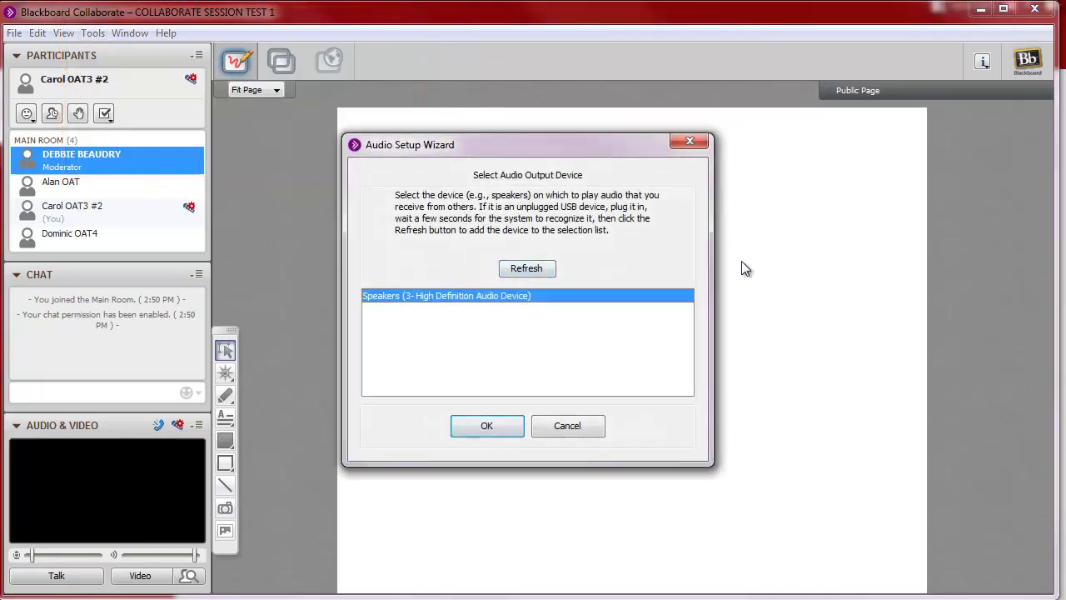
left_click(508, 431)
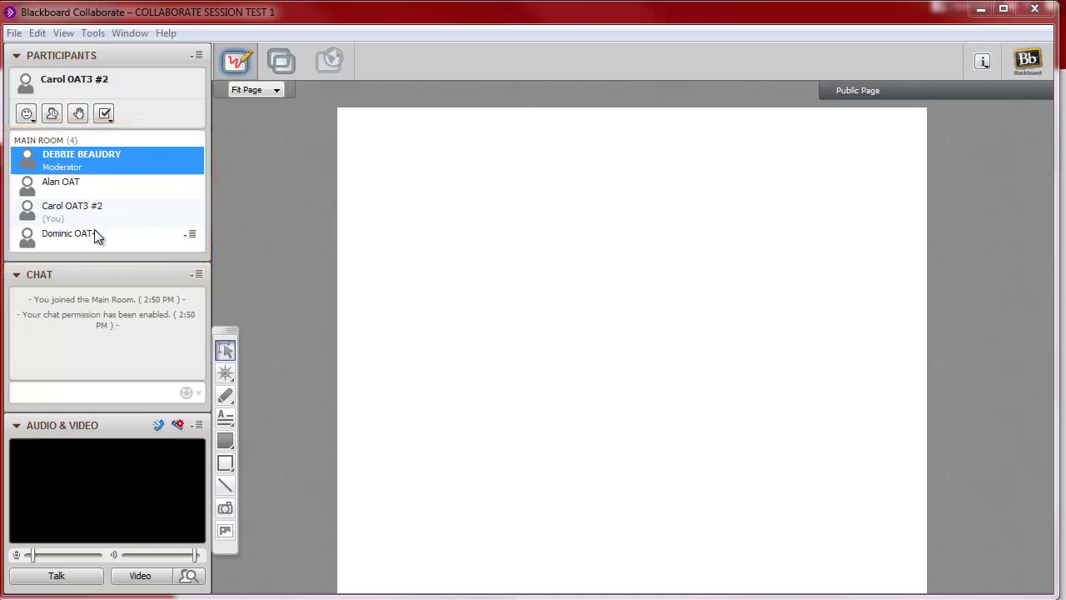
Show the Smiley Face emoticon to the participants and set your status to away from the session
left_click(26, 113)
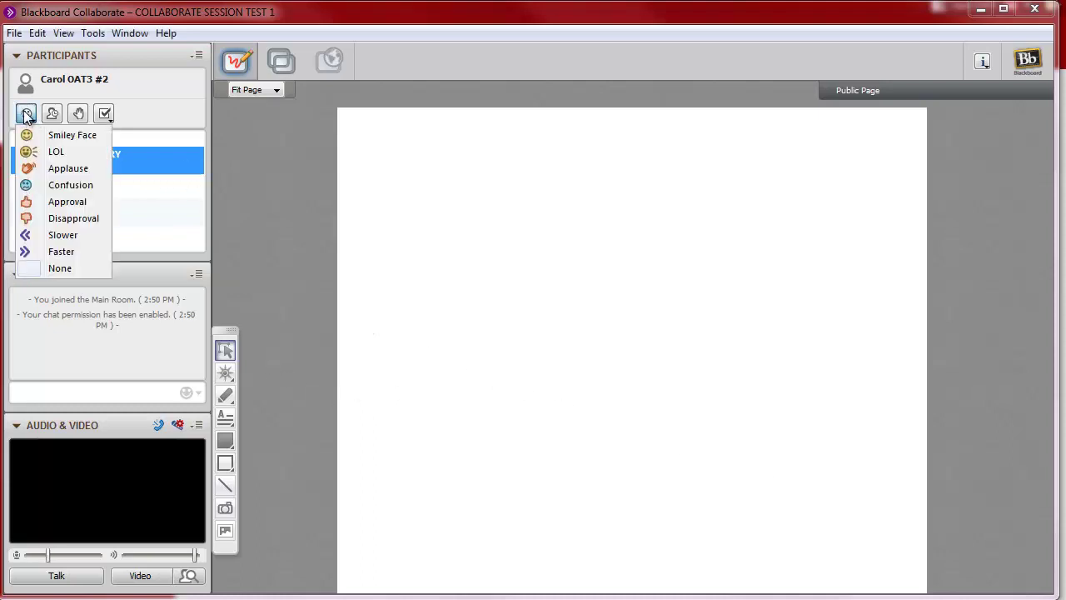
left_click(58, 138)
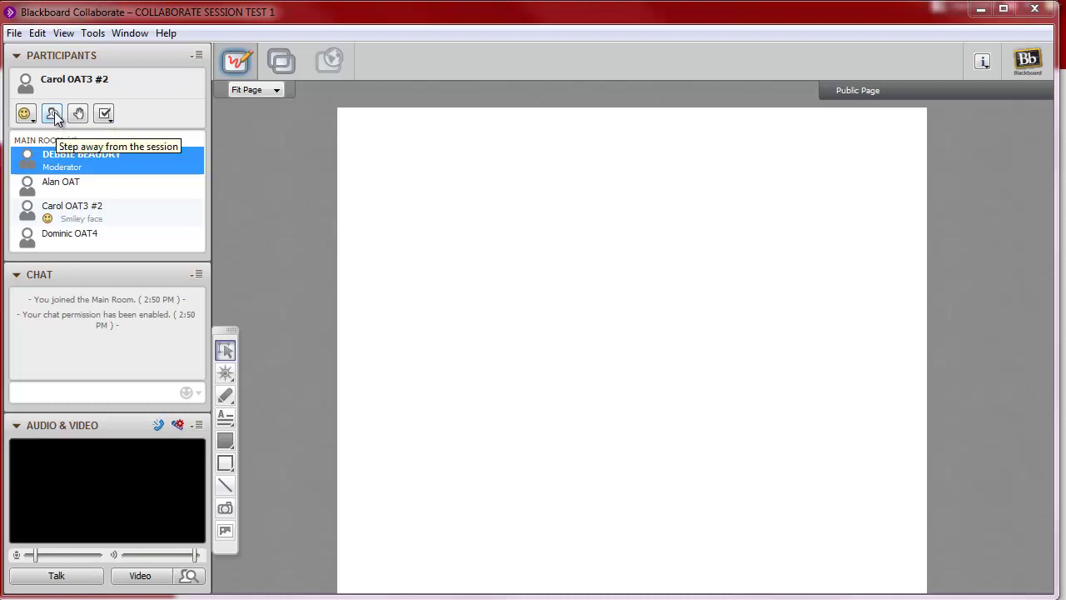
left_click(52, 114)
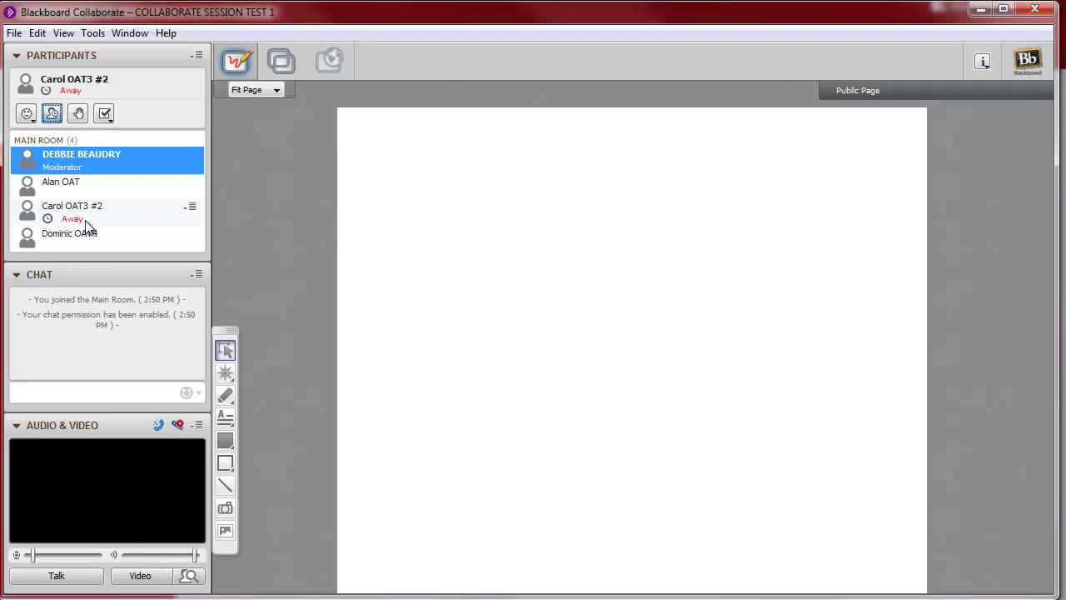
Raise your hand and respond to the poll, first with Yes and finally with No
left_click(79, 115)
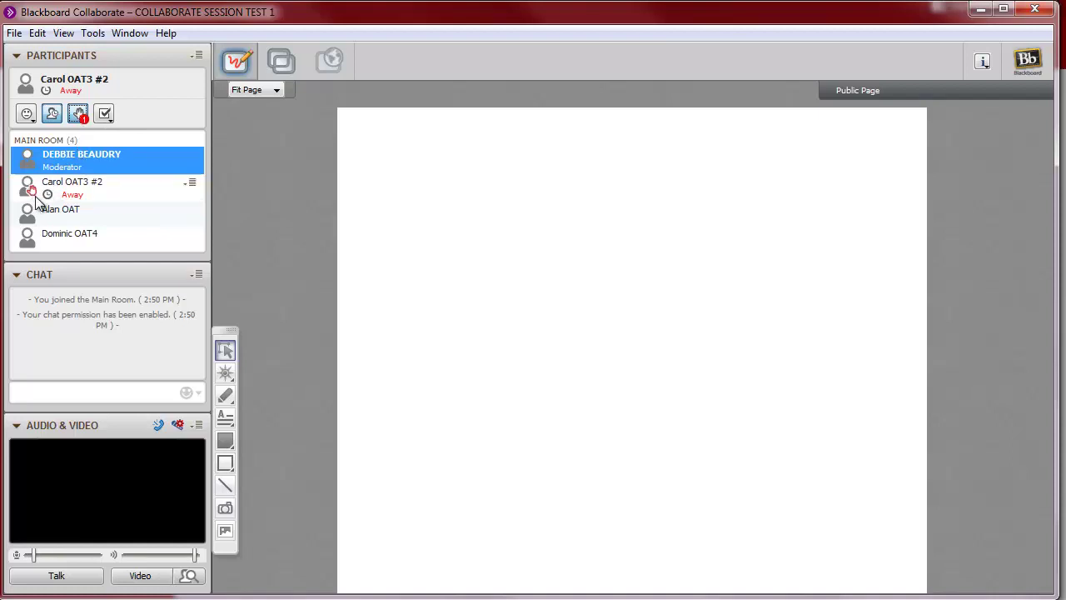
left_click(106, 115)
left_click(121, 117)
left_click(106, 115)
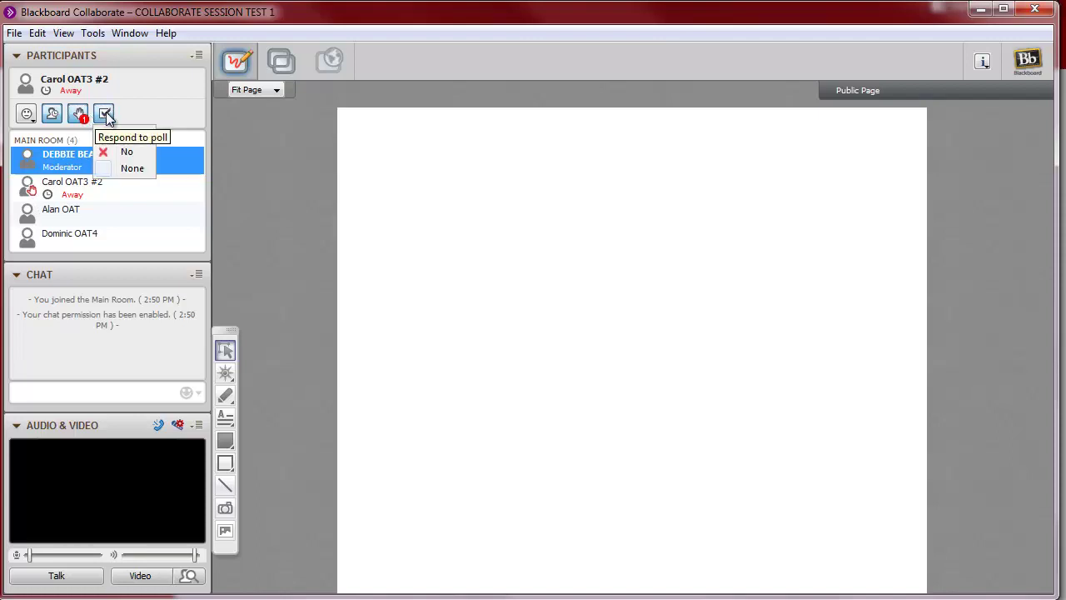
left_click(135, 141)
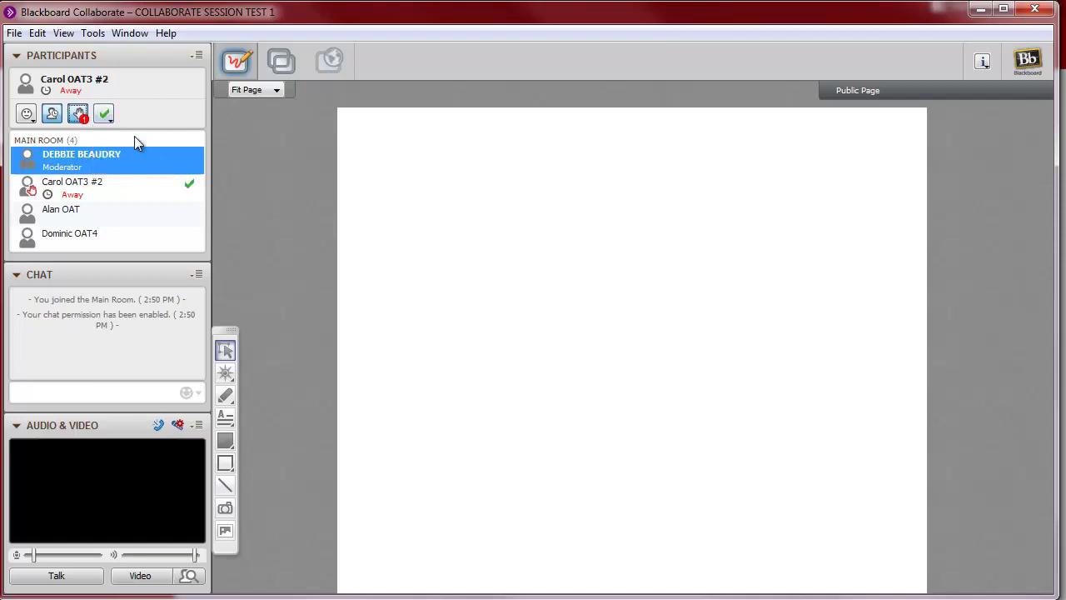
left_click(105, 115)
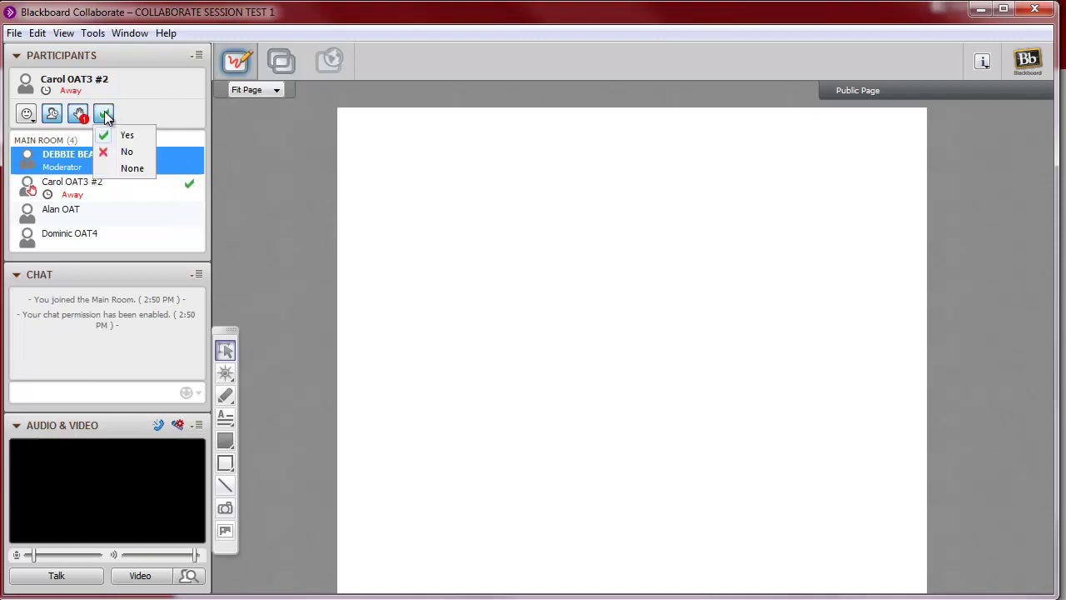
left_click(114, 158)
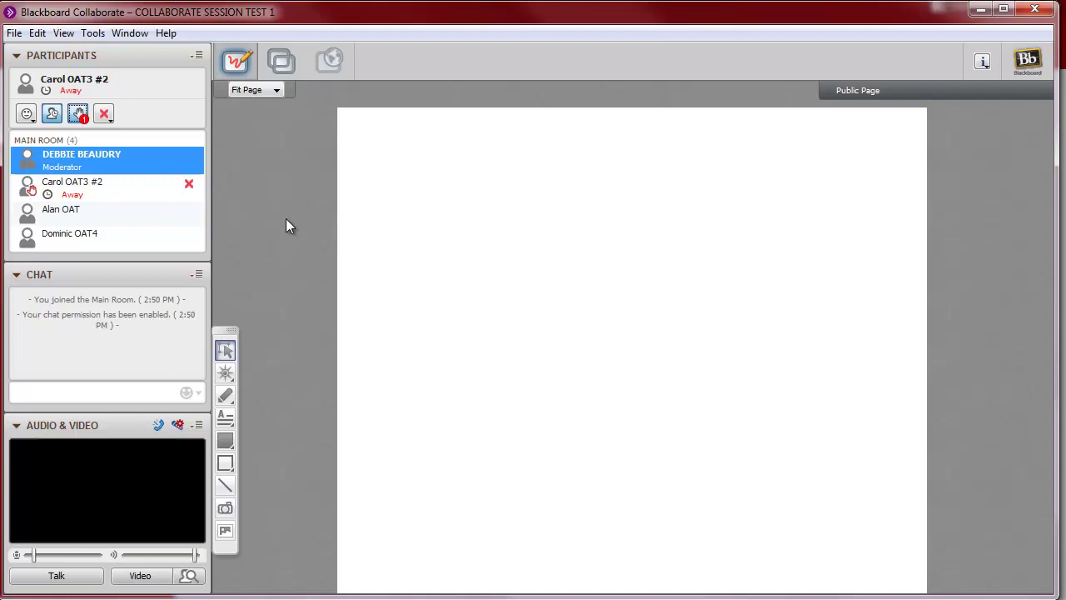
Send the chat message "Hello!" to the main room
left_click(76, 395)
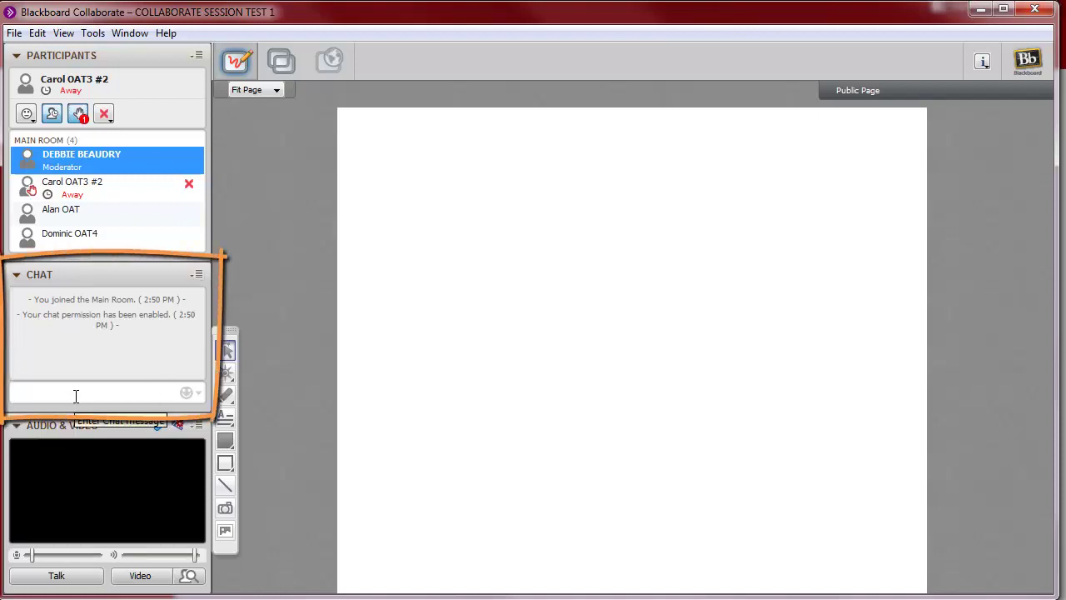
type("Hello!")
key("Return")
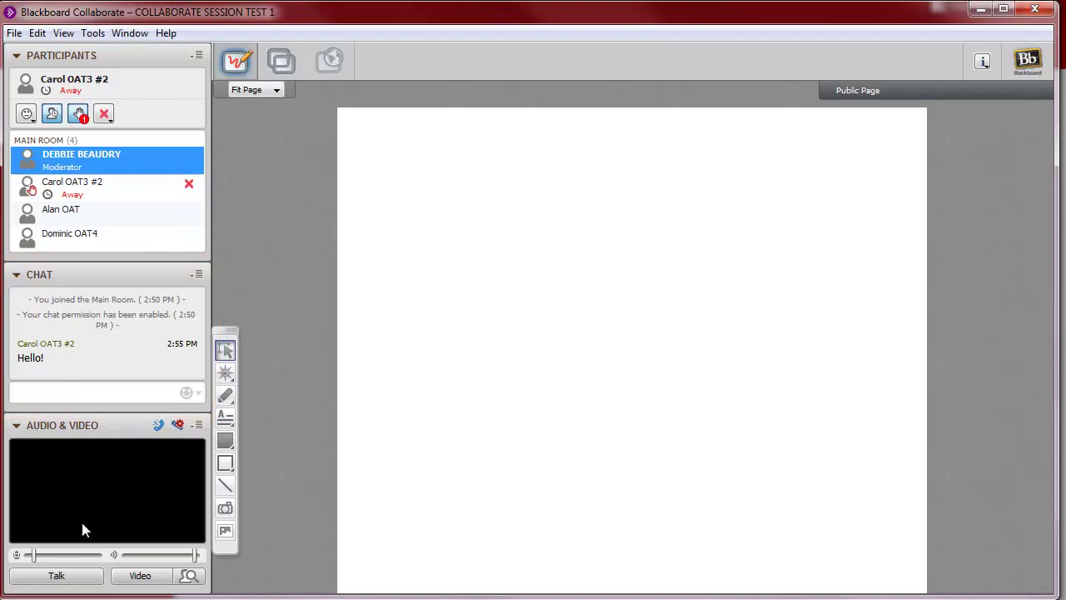
Activate the microphone for talking and transmit the webcam video after previewing it
left_click(76, 579)
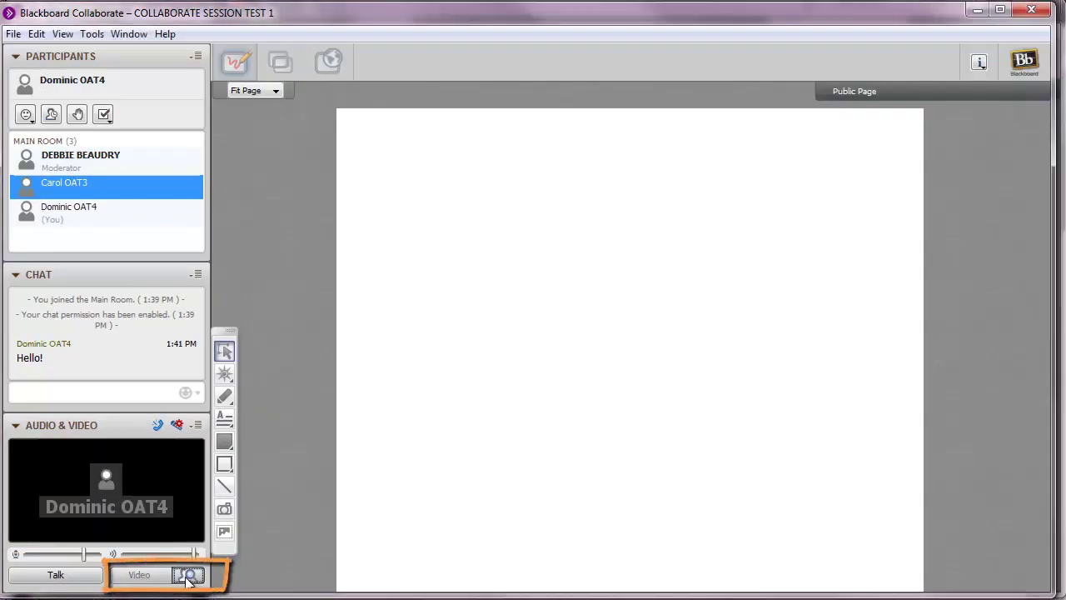
left_click(188, 577)
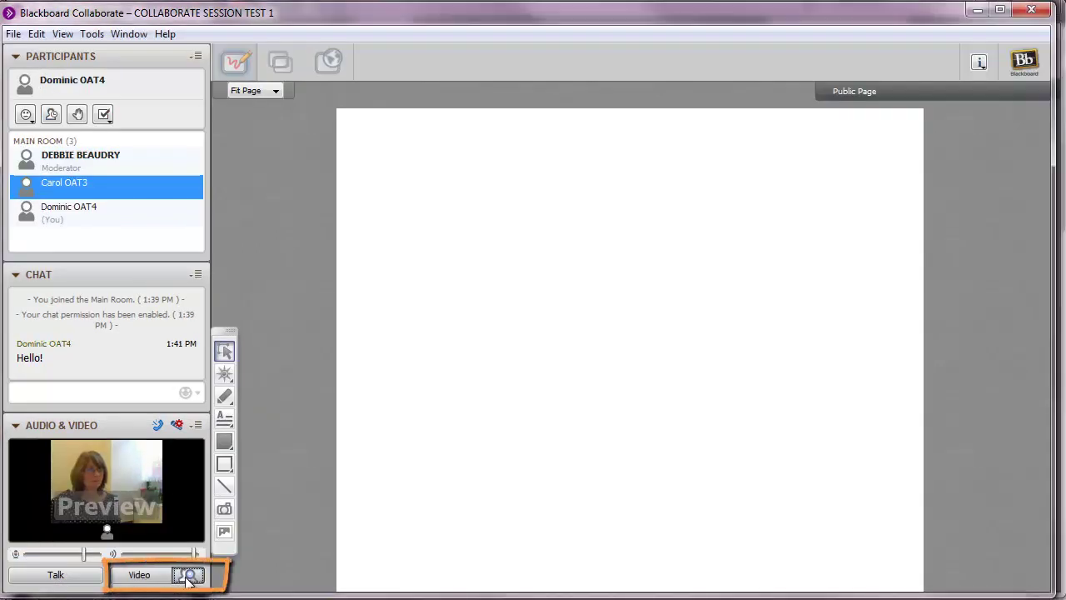
left_click(140, 574)
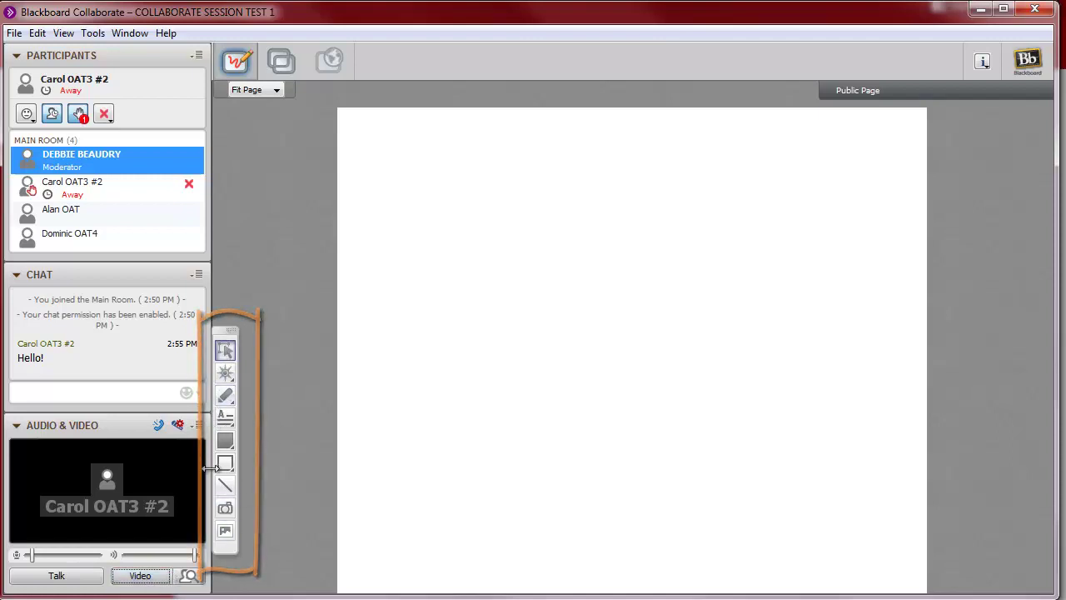
Draw a black freehand curve across the middle of the whiteboard with the pen
left_click(225, 395)
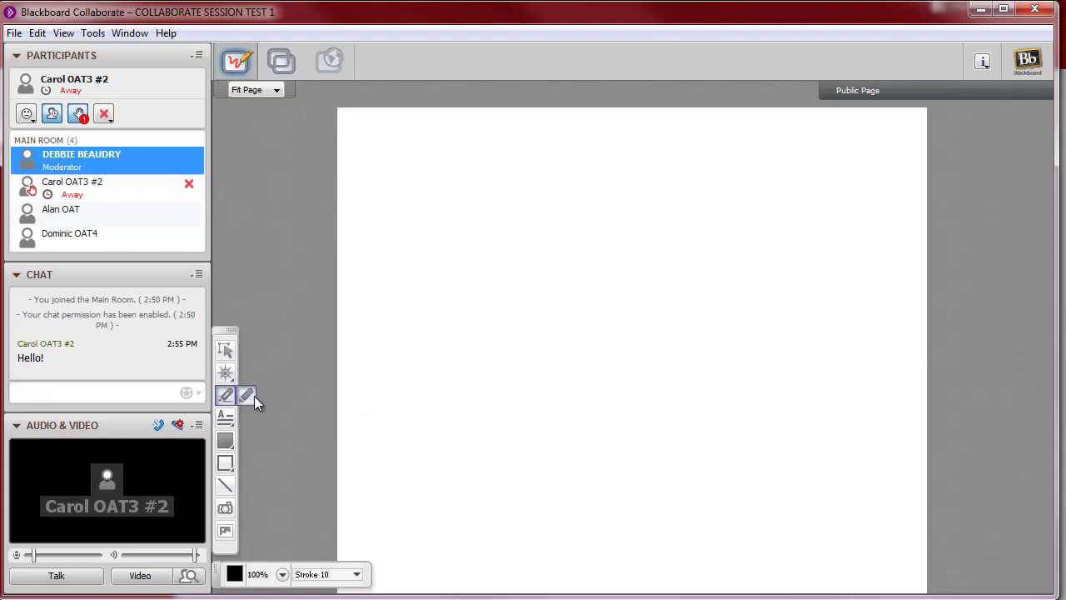
left_click(252, 399)
mouse_move(383, 386)
left_mouse_down()
mouse_move(513, 431)
mouse_move(755, 344)
left_mouse_up()
Add a text box above the curve on the whiteboard reading "tHIS IS MY ANSWER"
left_click(225, 416)
left_click_drag(414, 195, 645, 332)
type("tHIS IS MY AN")
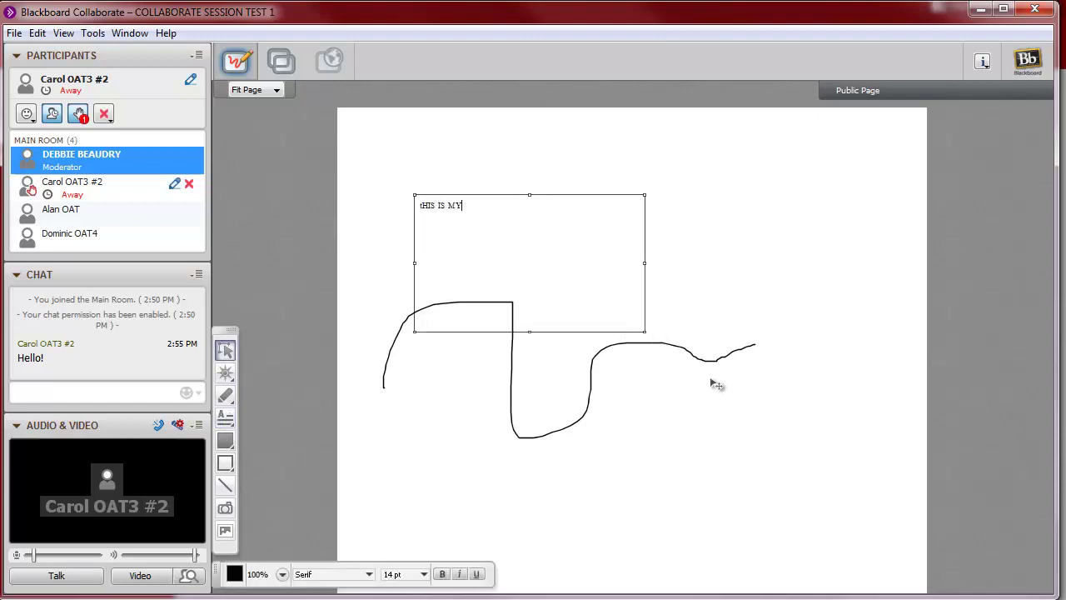
type("SWER")
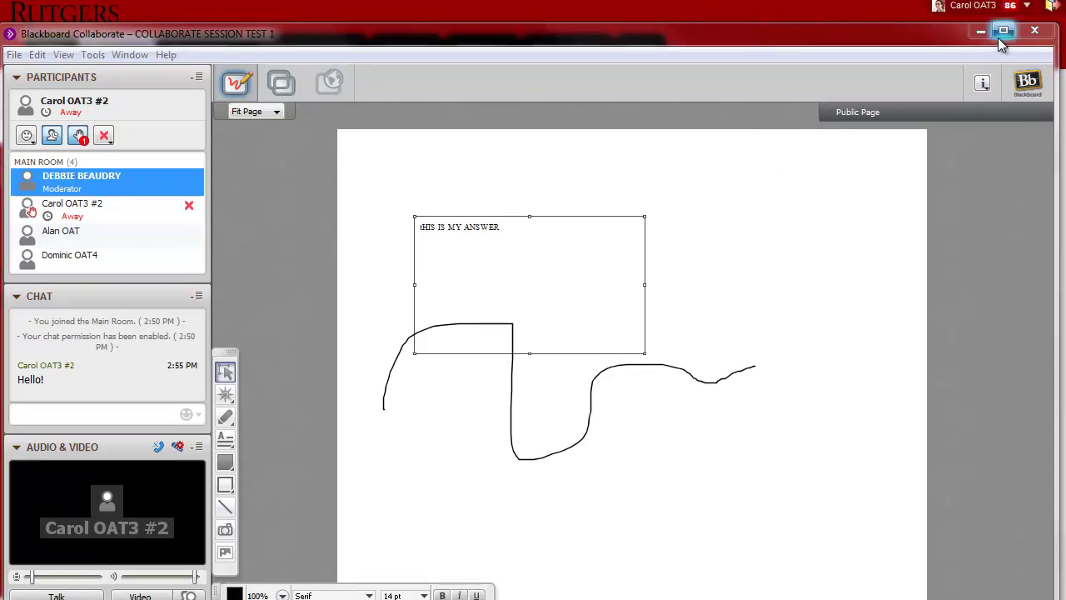
Minimize the session window and open the Blackboard Collaborate recordings list from the course's tools
left_click(983, 31)
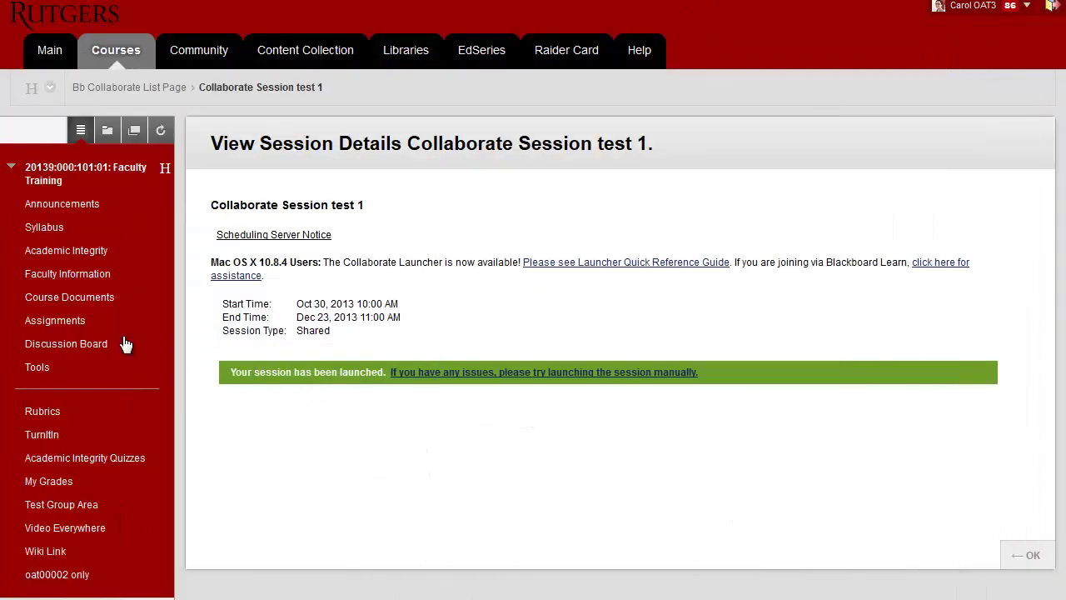
left_click(44, 375)
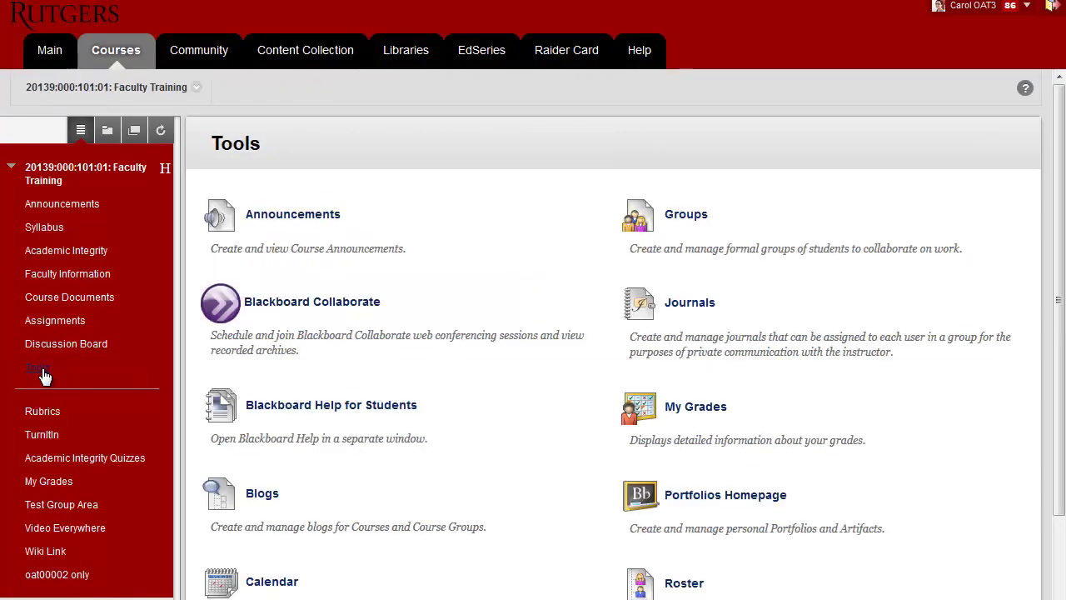
left_click(291, 306)
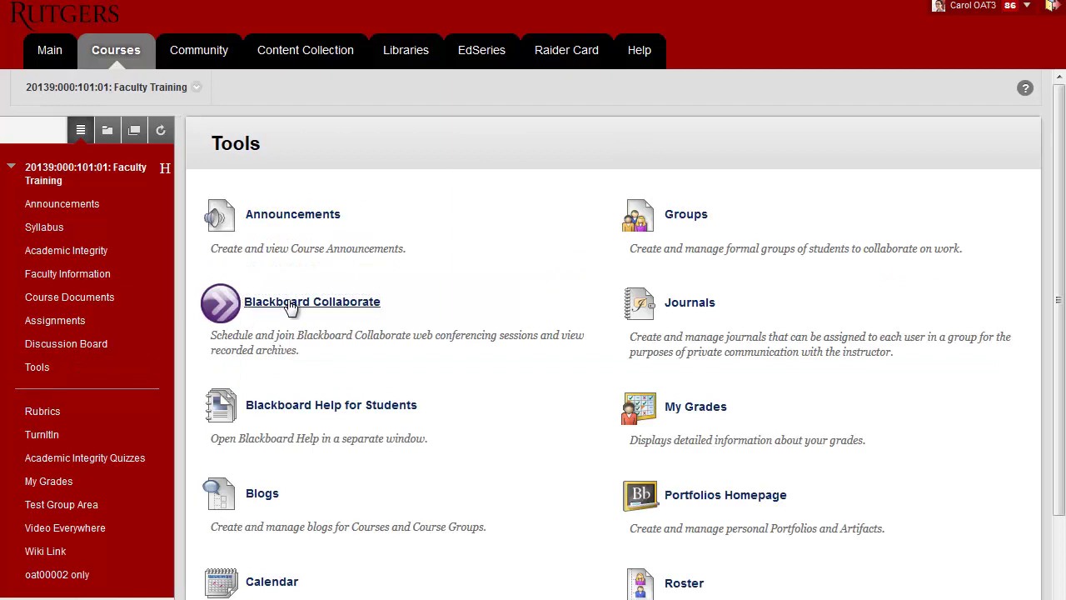
left_click(291, 305)
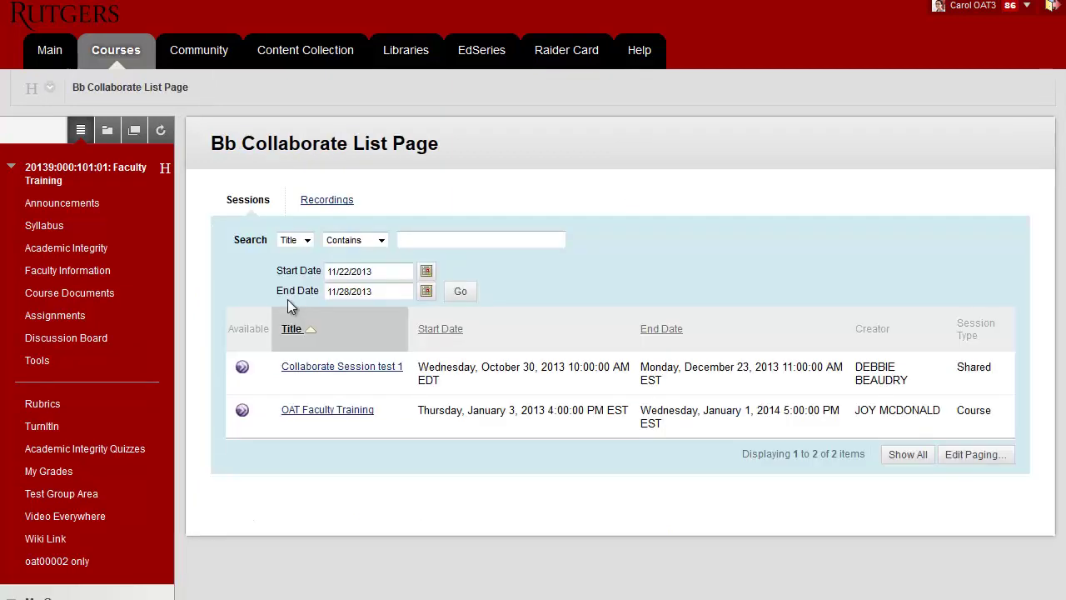
left_click(328, 206)
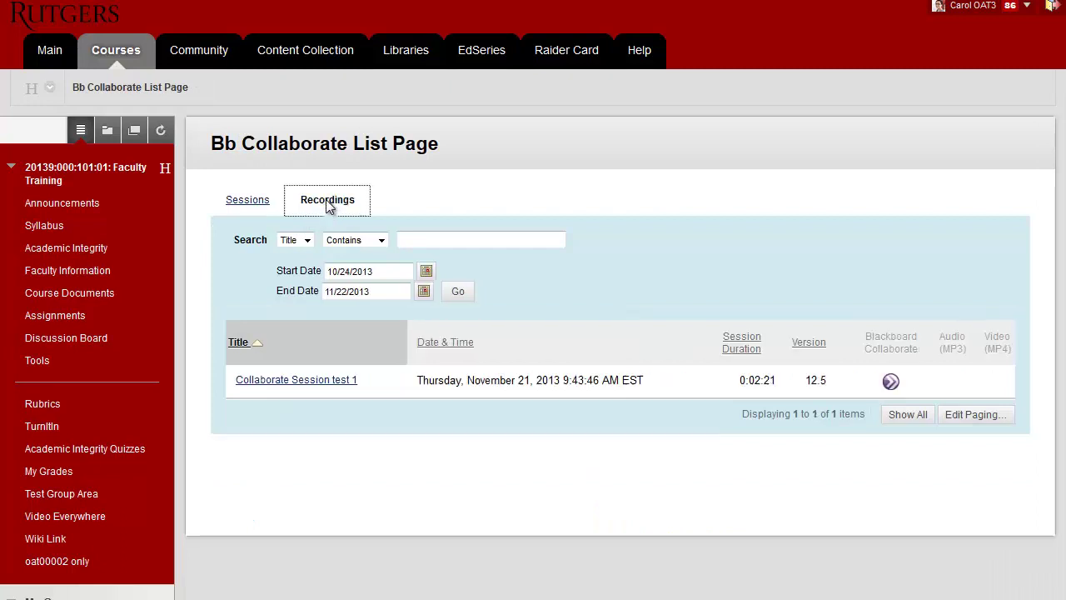